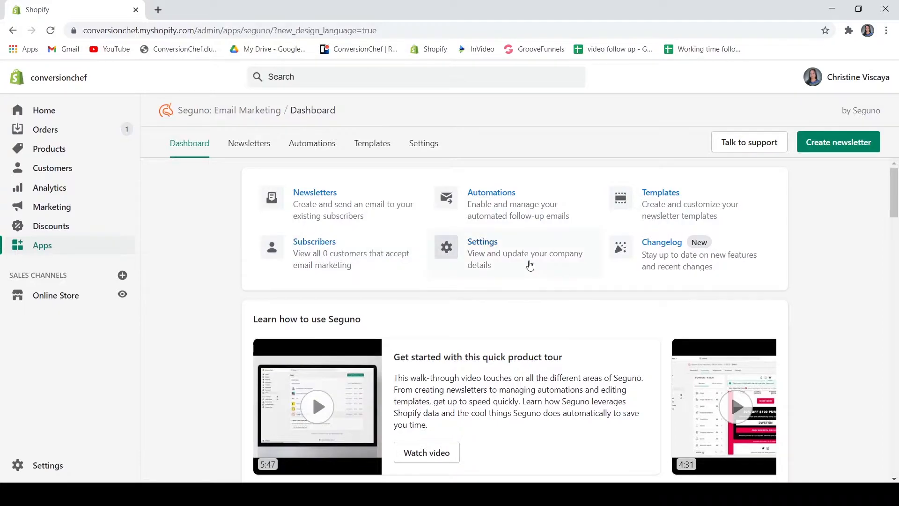
Step: Start a new newsletter in Seguno based on the Featured products template
scroll(206, 293, down, 5)
scroll(203, 284, up, 5)
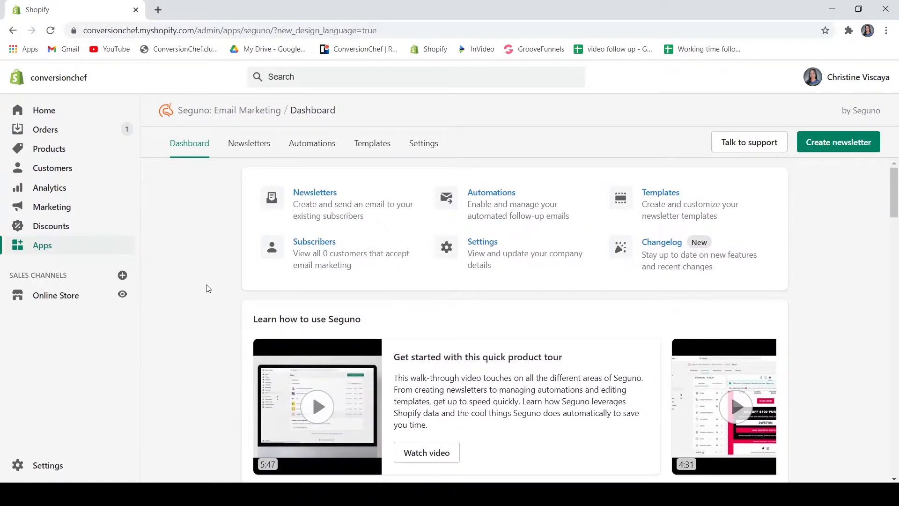
click(326, 209)
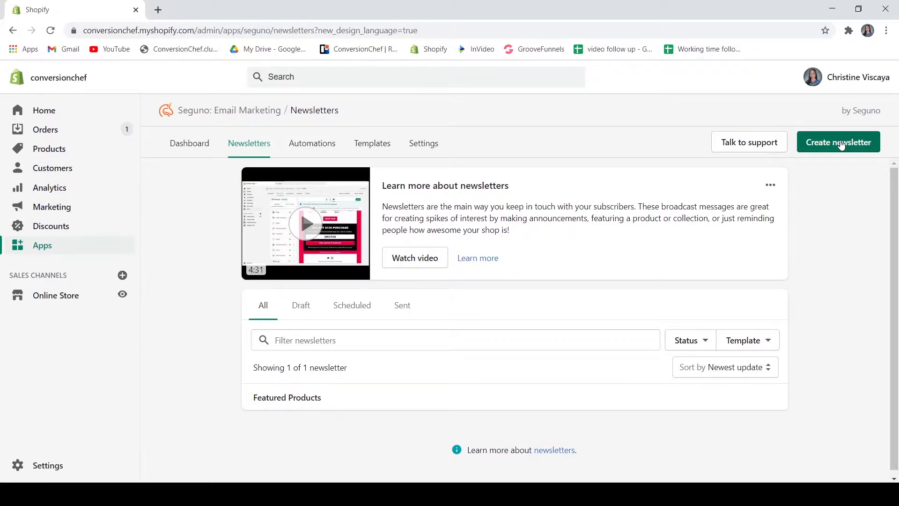
click(841, 145)
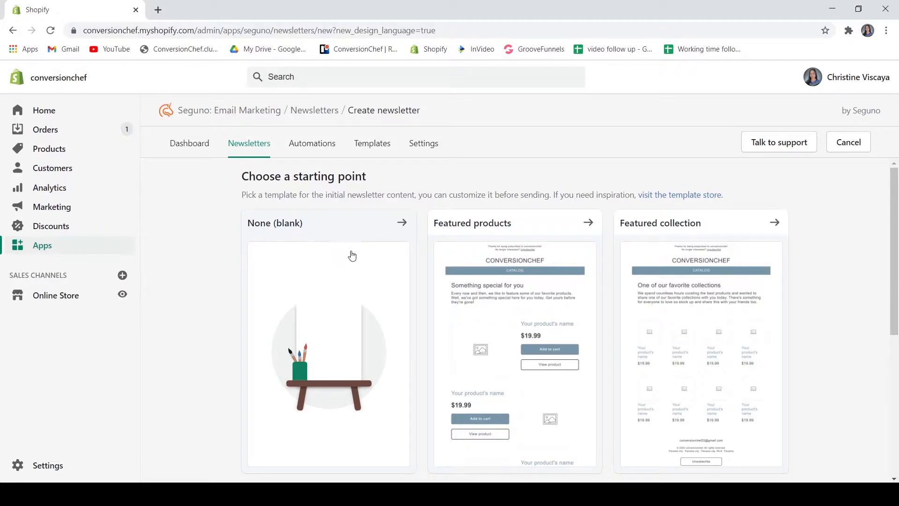
scroll(644, 257, down, 3)
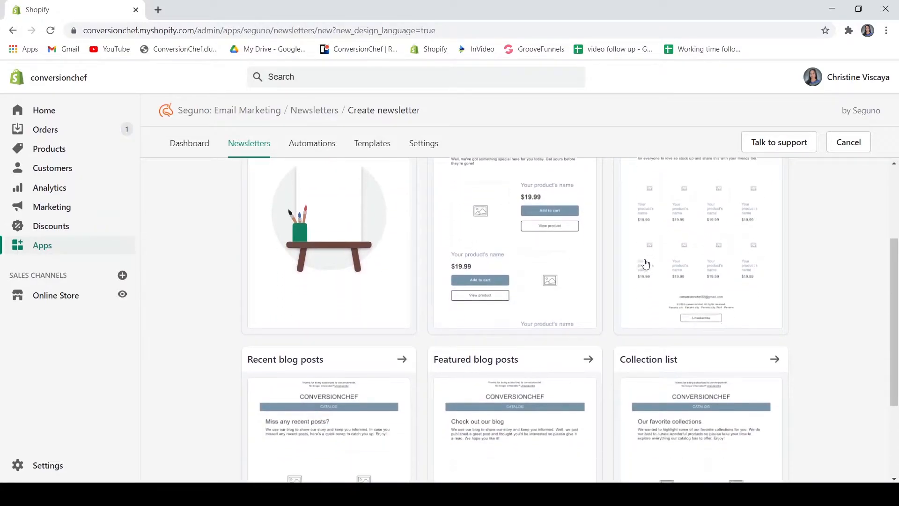
scroll(646, 264, down, 1)
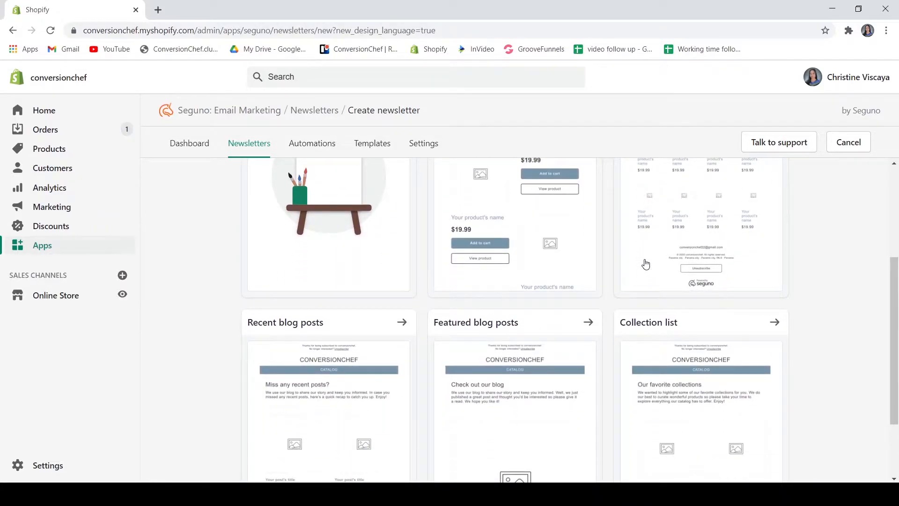
scroll(645, 264, up, 4)
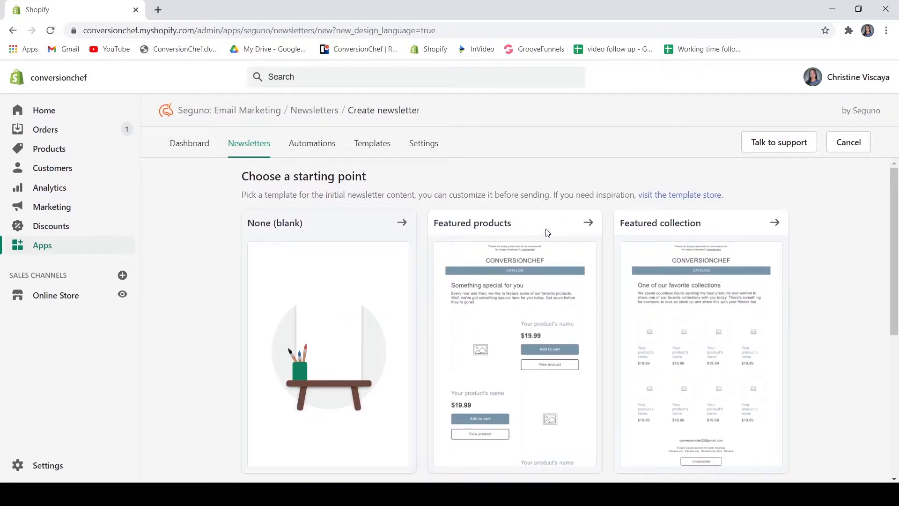
scroll(525, 332, down, 1)
click(526, 345)
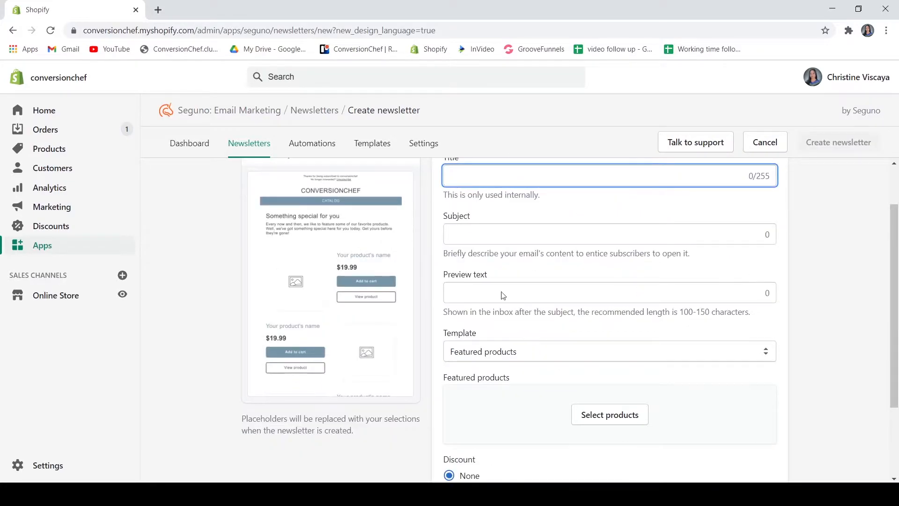
Step: Enter "Featured Products" as the newsletter's title, subject and preview text
scroll(484, 241, up, 1)
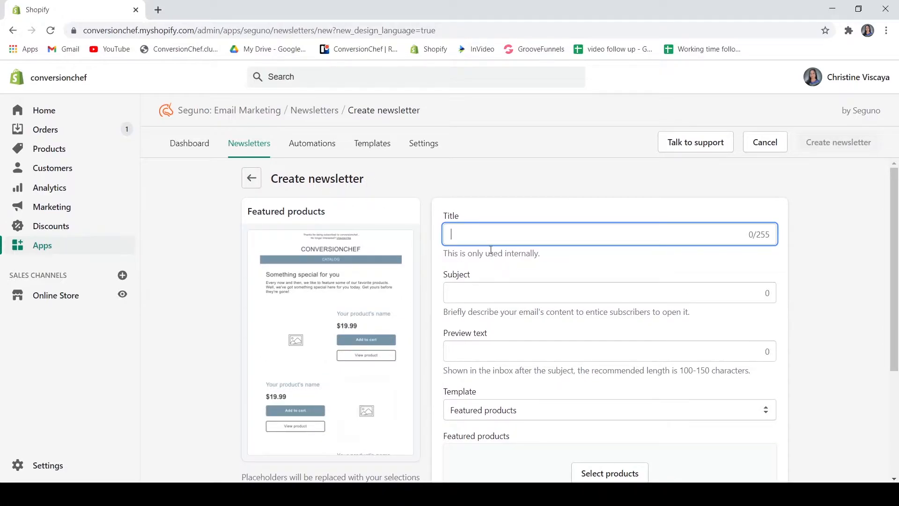
text(Featured)
click(497, 261)
click(502, 294)
click(528, 321)
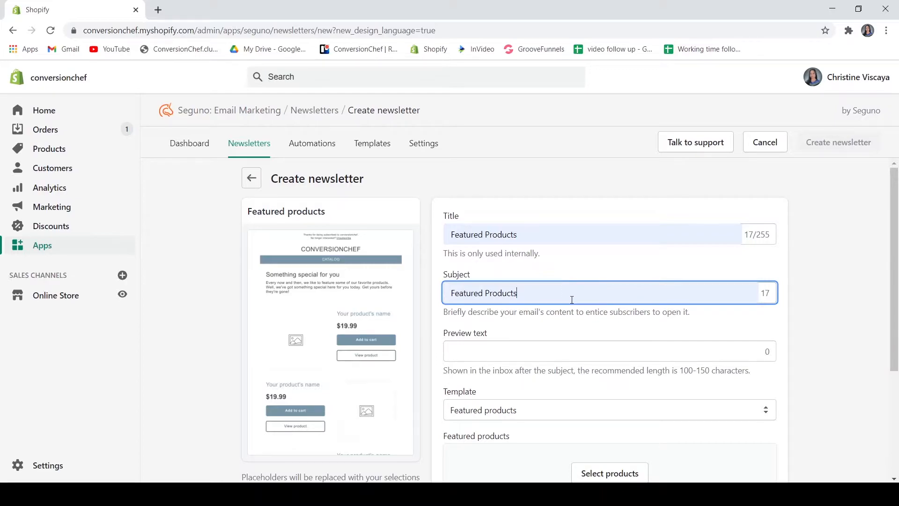
scroll(572, 277, down, 1)
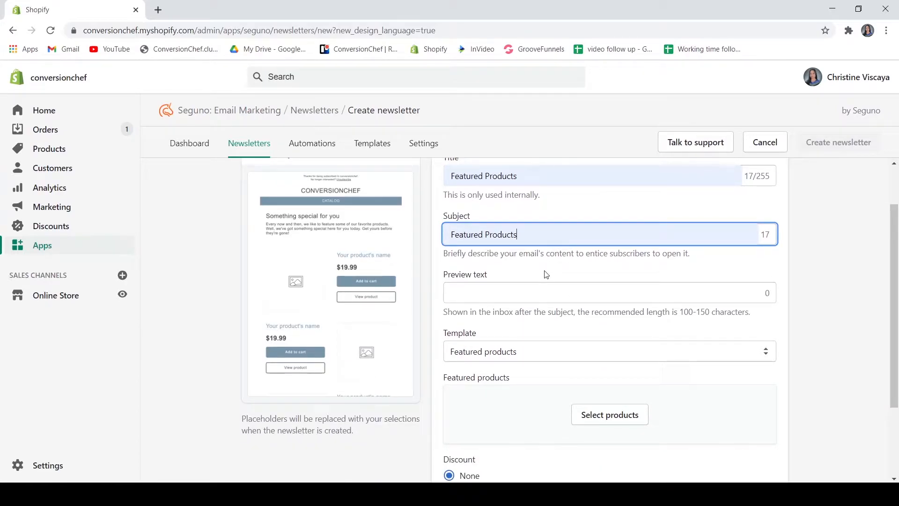
click(549, 291)
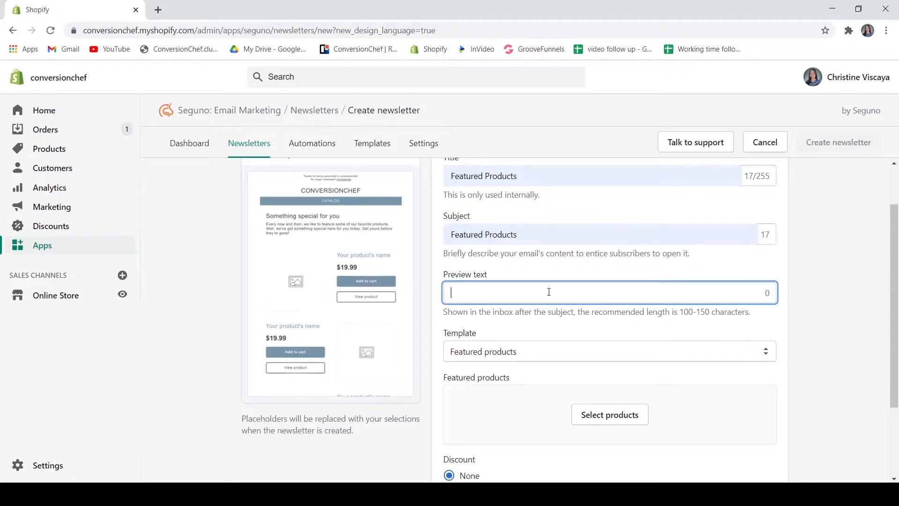
click(500, 327)
scroll(508, 327, down, 1)
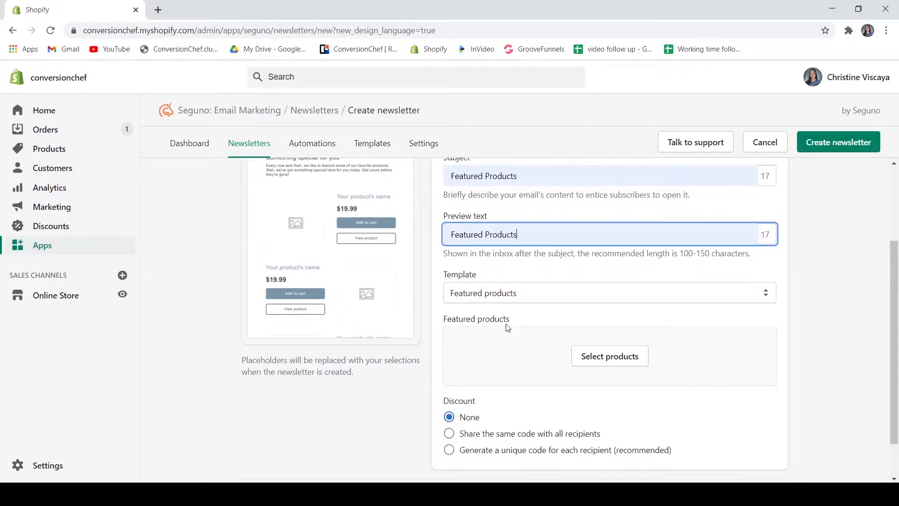
Step: Keep the Featured products template and add the Tropical Plants Palm Leaf cushion cover as the featured product
click(551, 297)
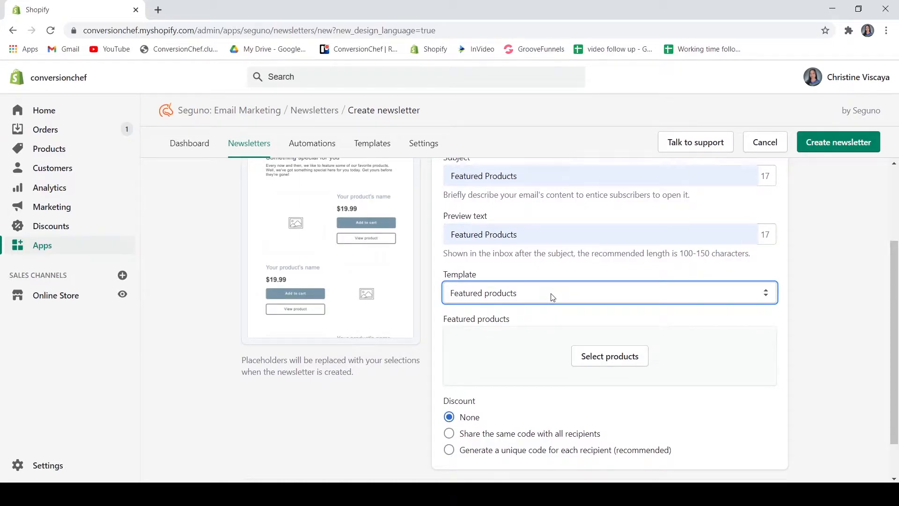
scroll(577, 315, down, 1)
click(617, 316)
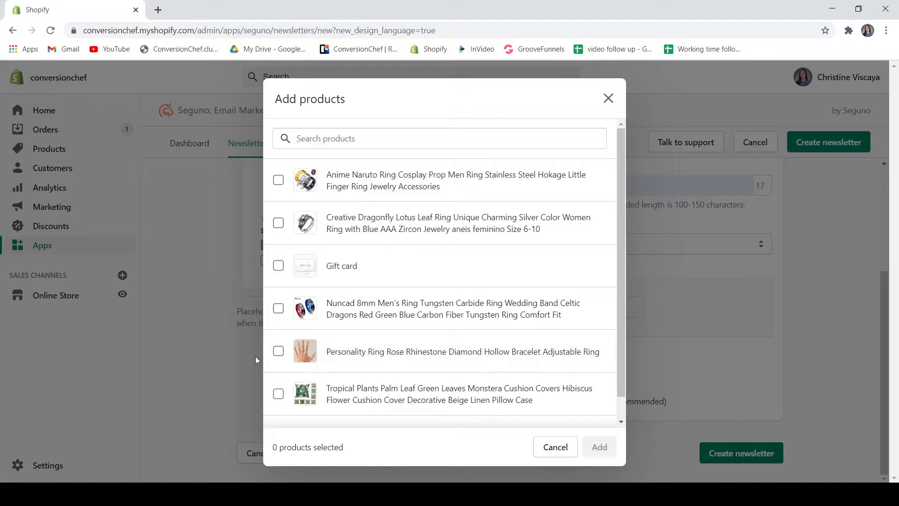
click(276, 393)
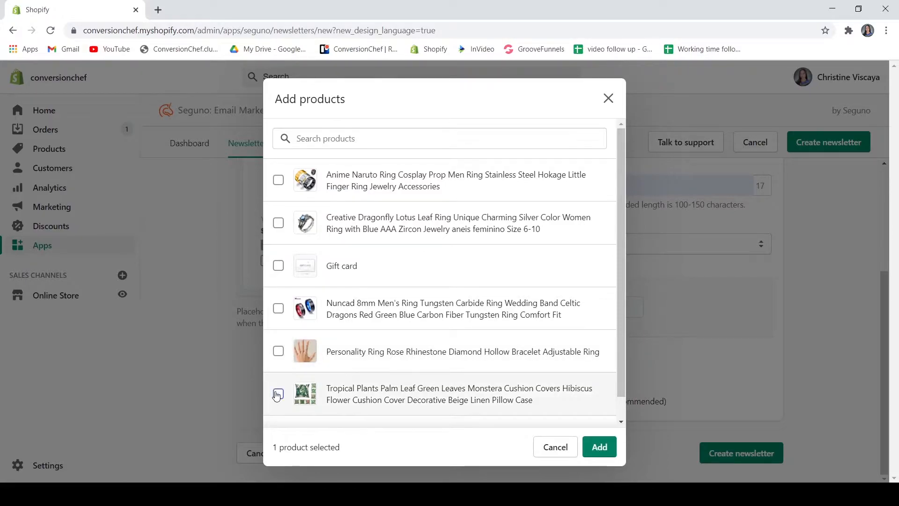
click(600, 445)
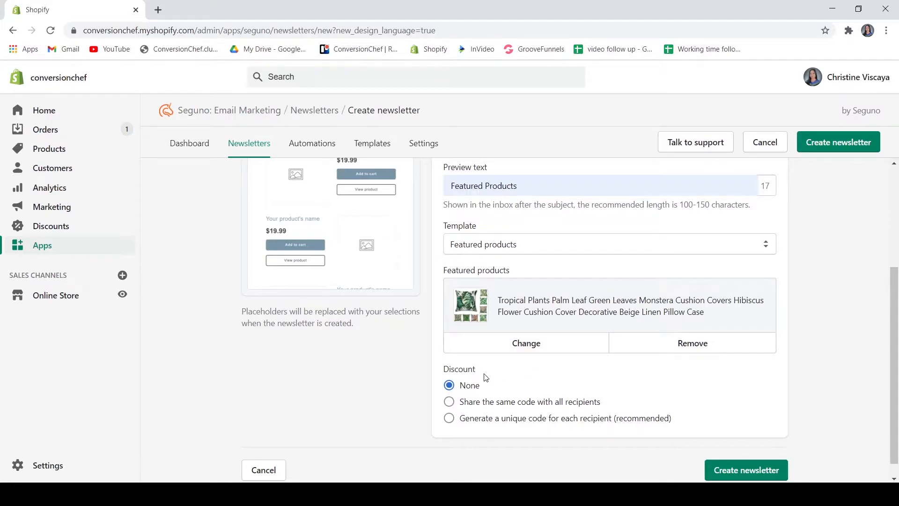
Step: Try the discount option that shares the same code with all recipients, and return the discount to None
scroll(486, 376, down, 1)
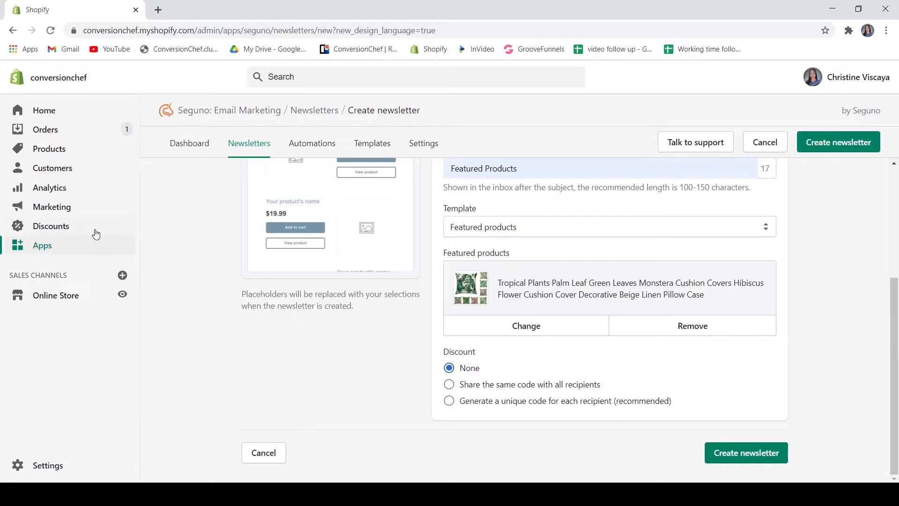
click(539, 384)
scroll(544, 372, down, 1)
click(572, 389)
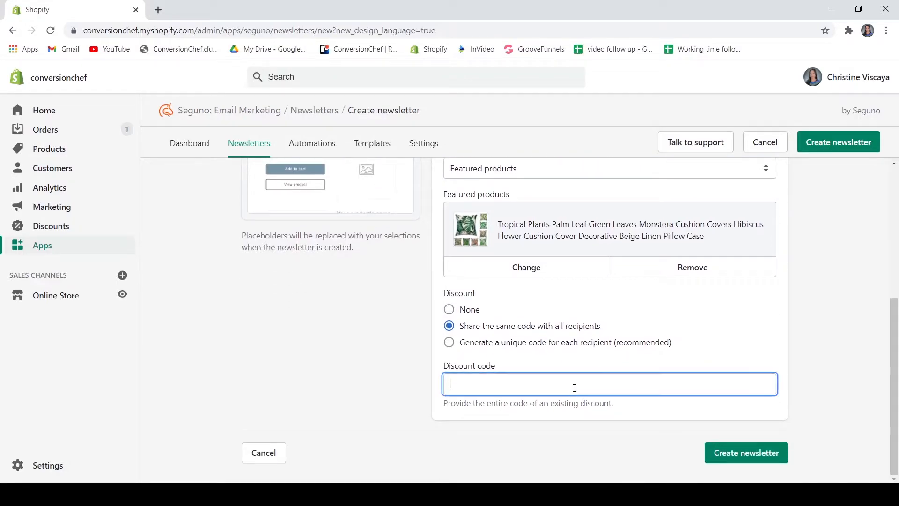
click(450, 310)
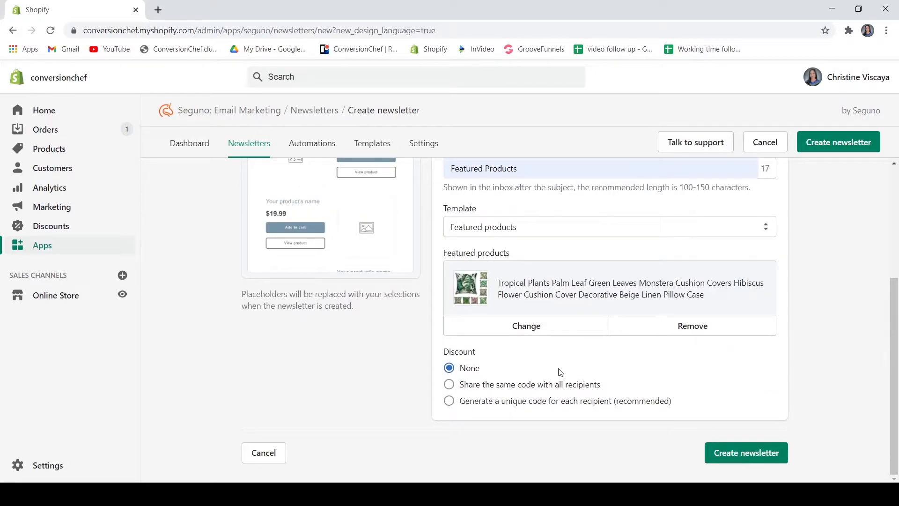
Step: Review the completed form and create the newsletter without a discount
scroll(629, 356, up, 4)
scroll(629, 349, down, 4)
scroll(629, 349, up, 4)
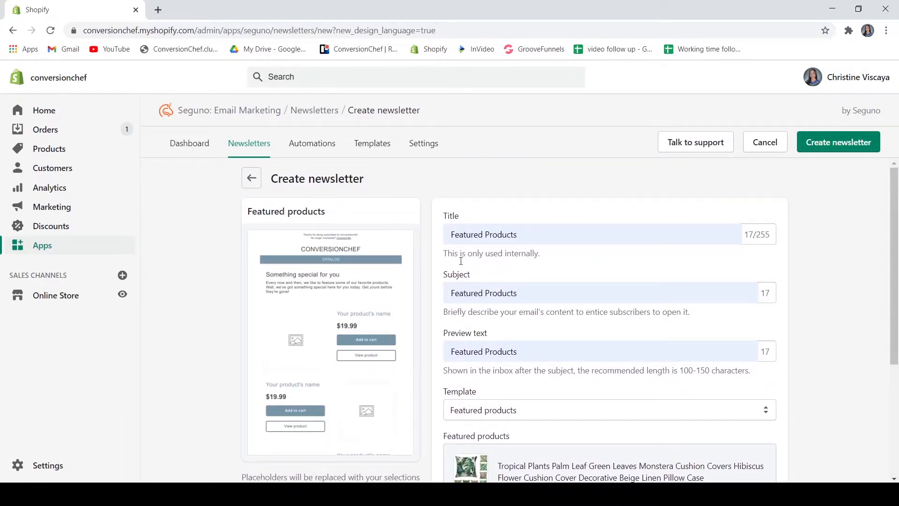
scroll(598, 377, down, 2)
scroll(598, 381, down, 2)
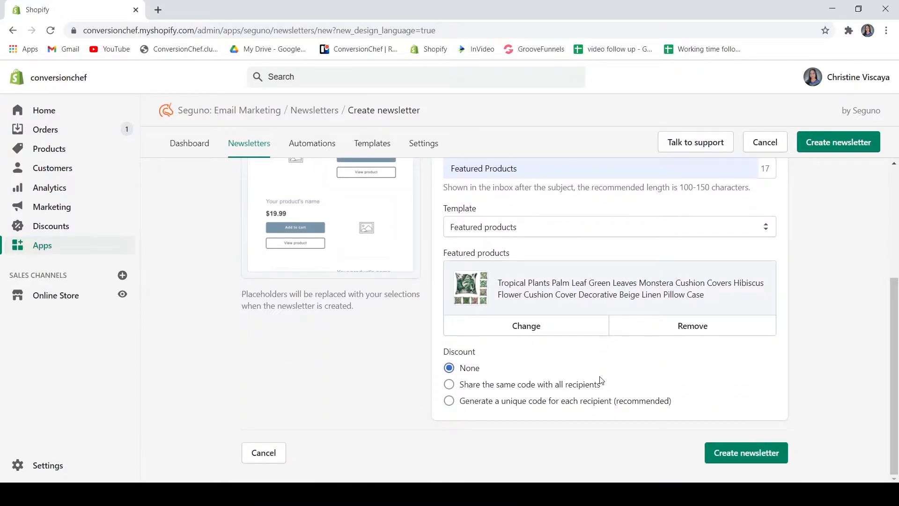
click(746, 453)
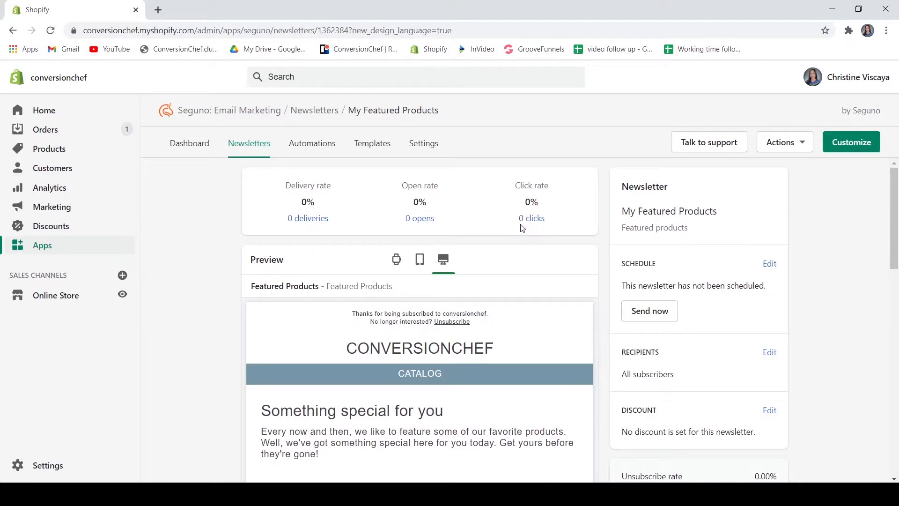
Step: Examine the newsletter preview, from the store header and intro text through the featured product and bestsellers to the footer
scroll(465, 263, down, 3)
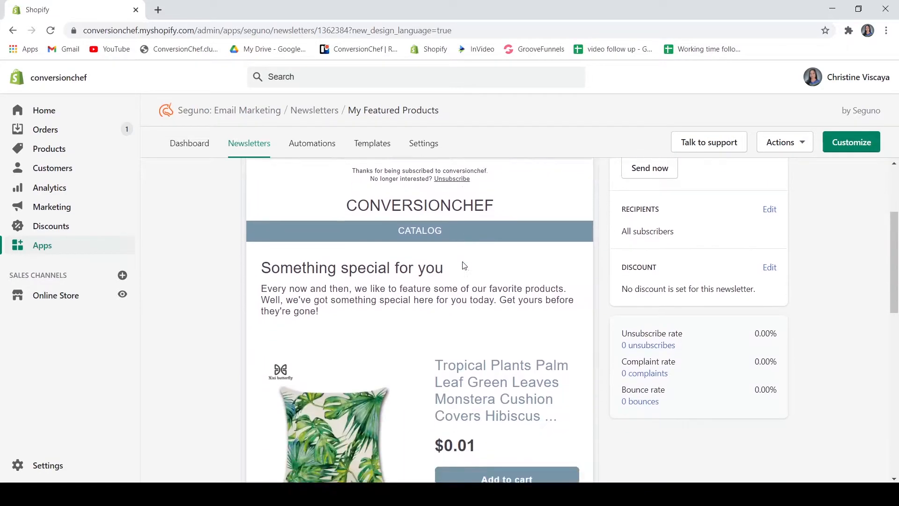
scroll(468, 265, up, 2)
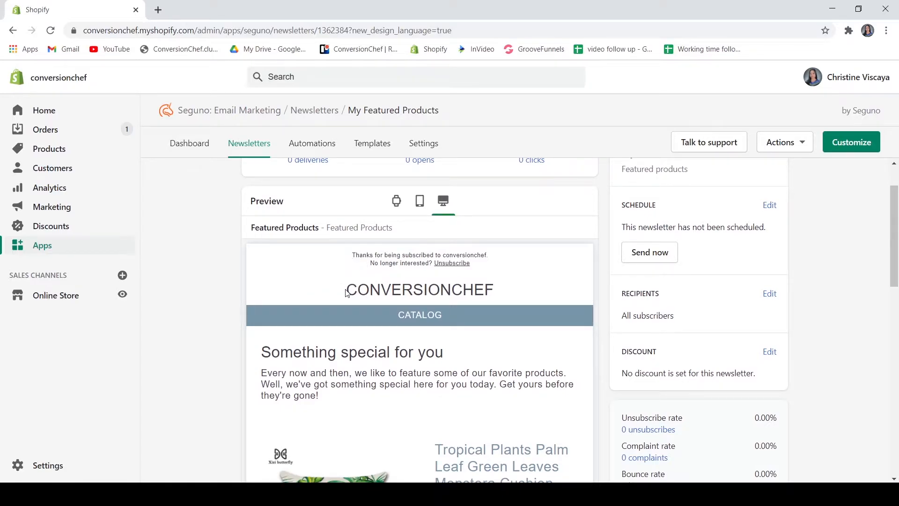
double_click(446, 300)
scroll(465, 298, down, 1)
click(395, 280)
scroll(328, 277, down, 1)
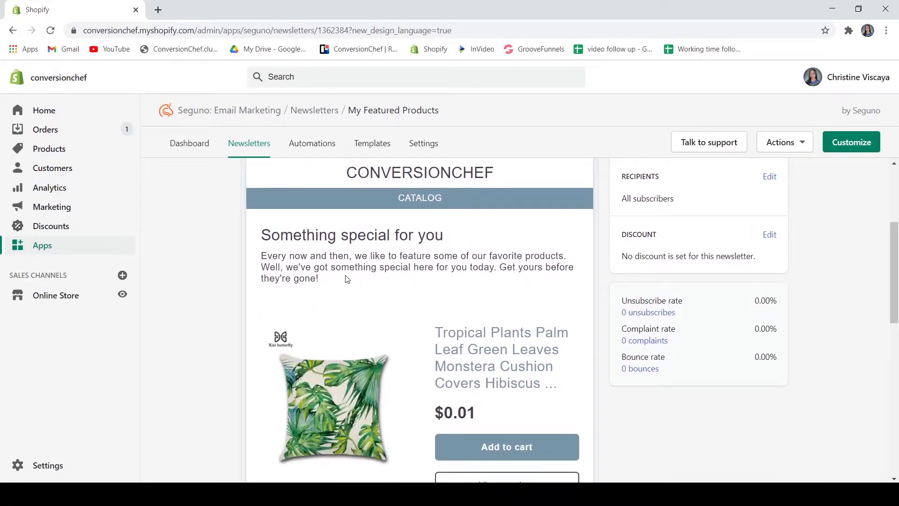
scroll(330, 278, down, 8)
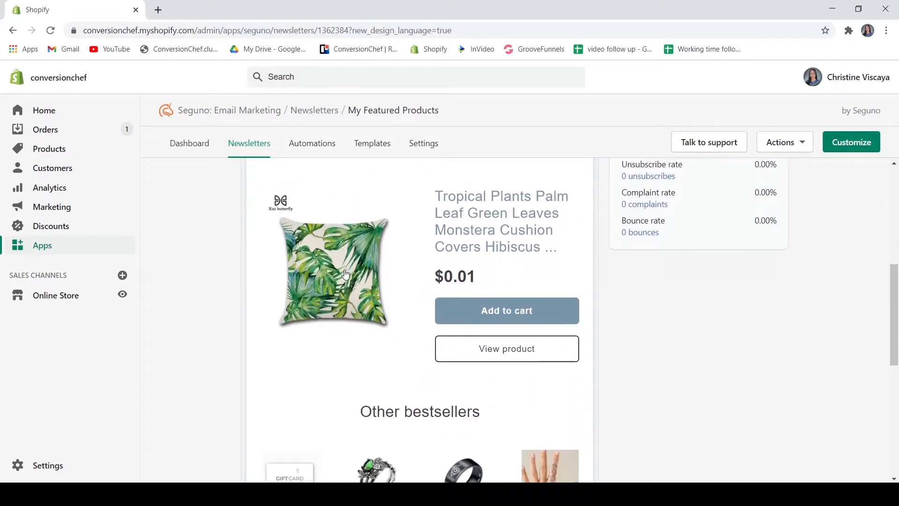
scroll(350, 270, up, 5)
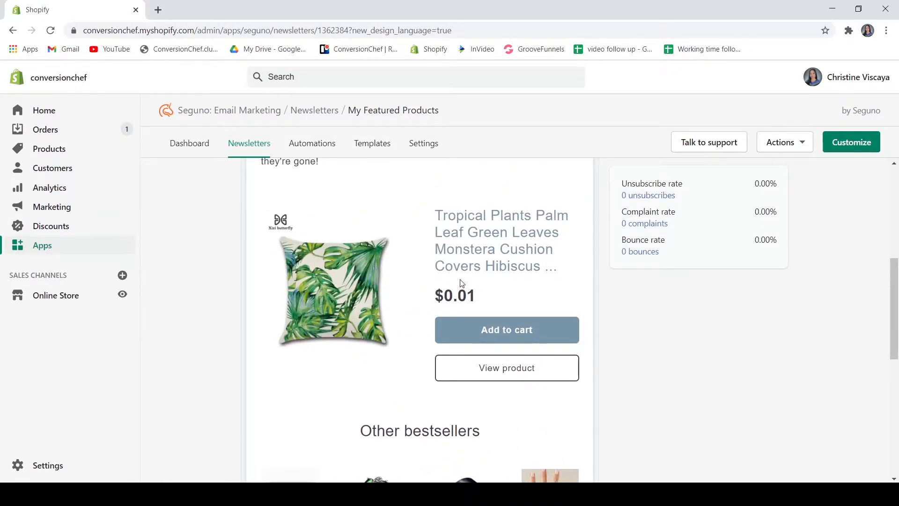
scroll(461, 282, up, 1)
scroll(459, 279, down, 4)
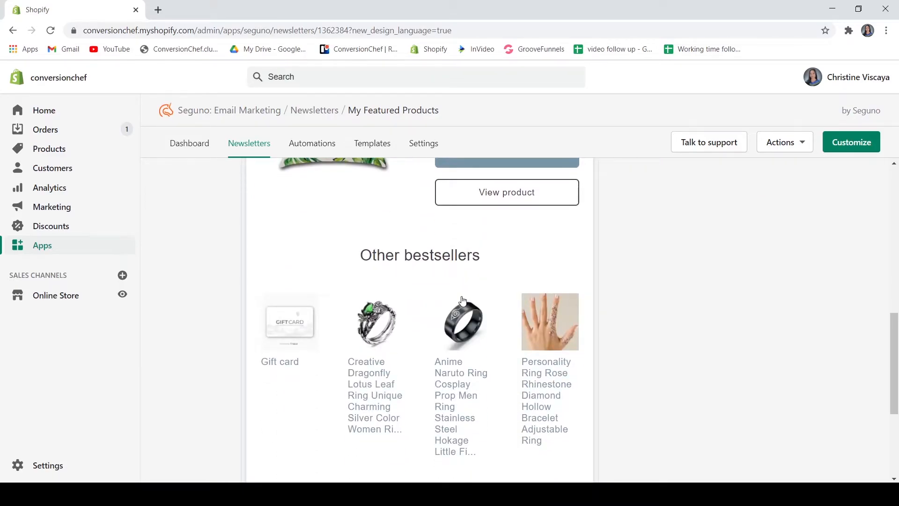
scroll(463, 300, down, 4)
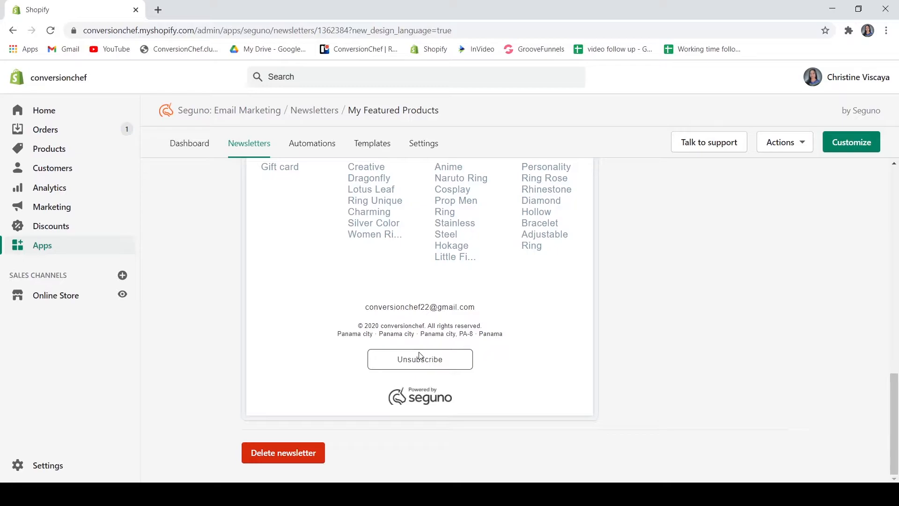
scroll(420, 356, up, 15)
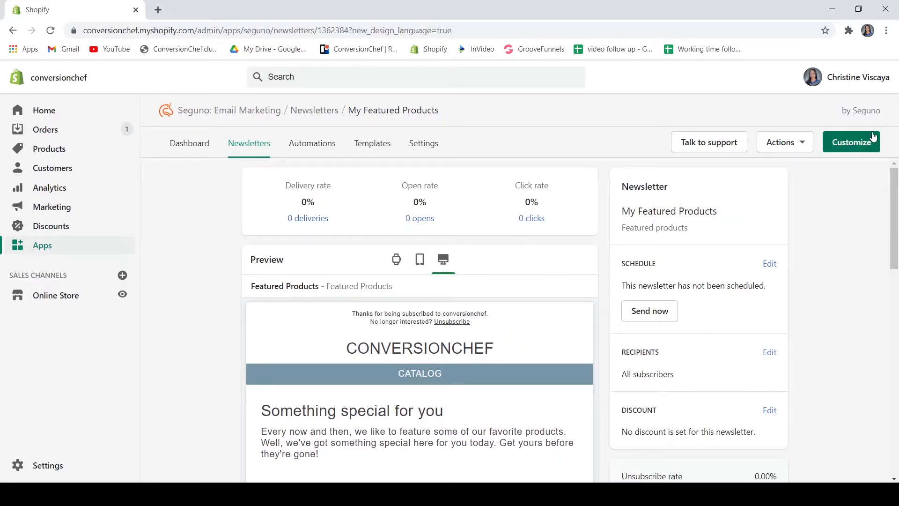
Step: Open the newsletter in the editor for customizing and look through its sections
click(855, 144)
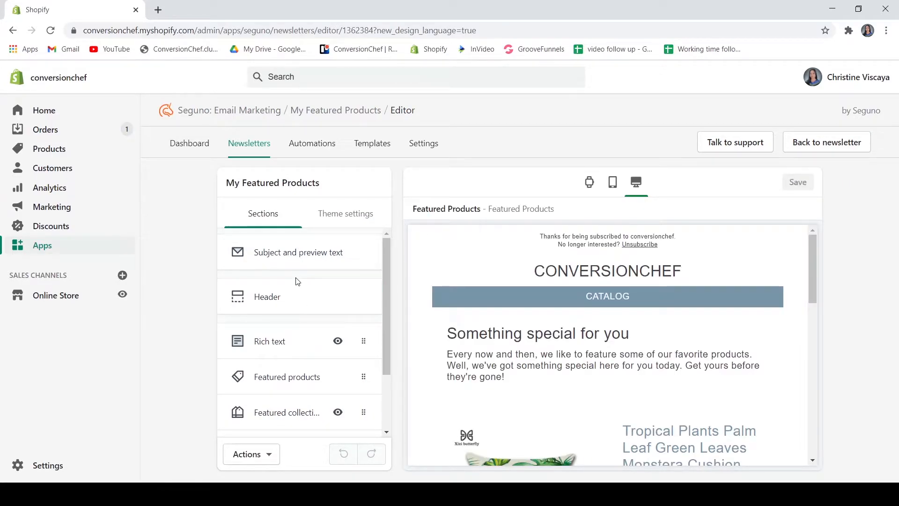
scroll(296, 281, down, 2)
scroll(296, 281, down, 1)
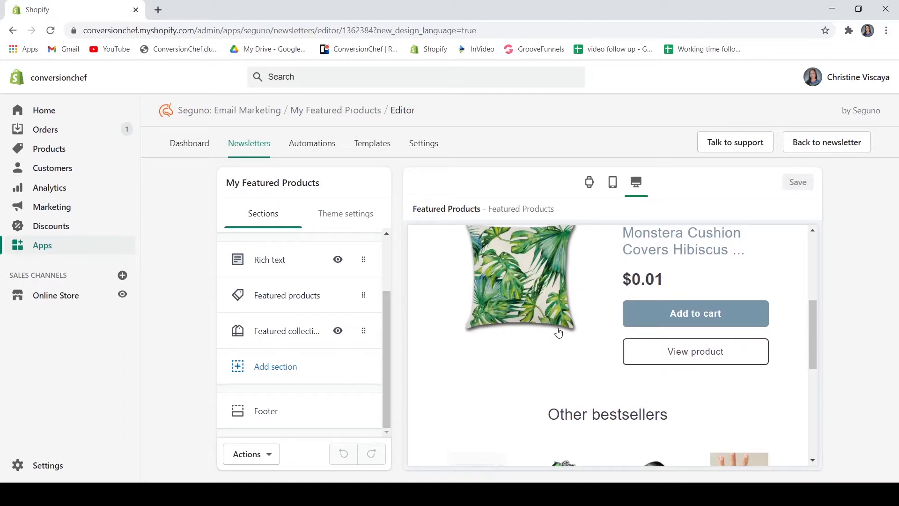
Step: Examine the Rich text section's alignment and color options, and look over the available theme settings
click(309, 261)
scroll(231, 211, down, 3)
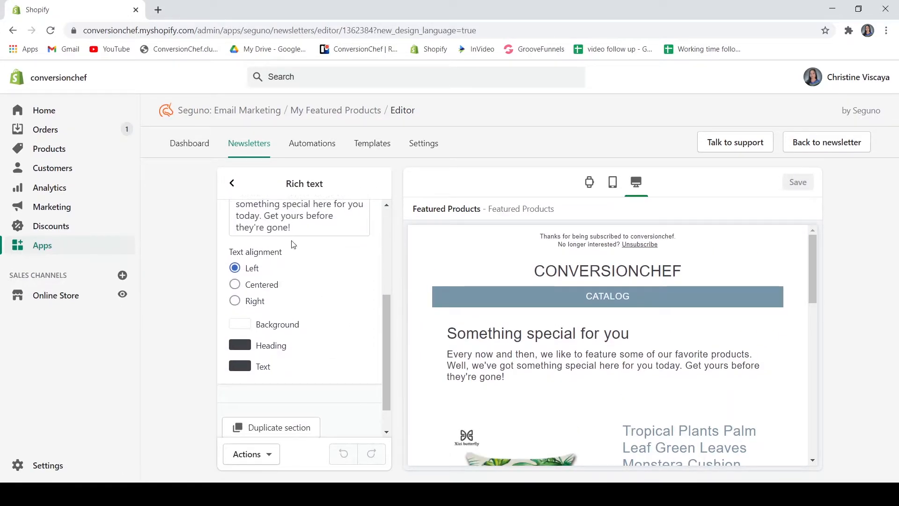
click(232, 182)
click(351, 220)
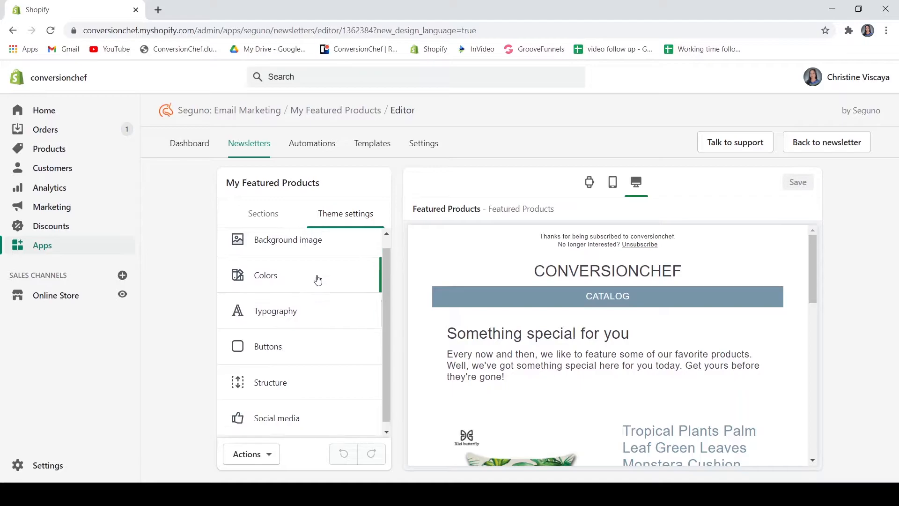
scroll(317, 277, up, 1)
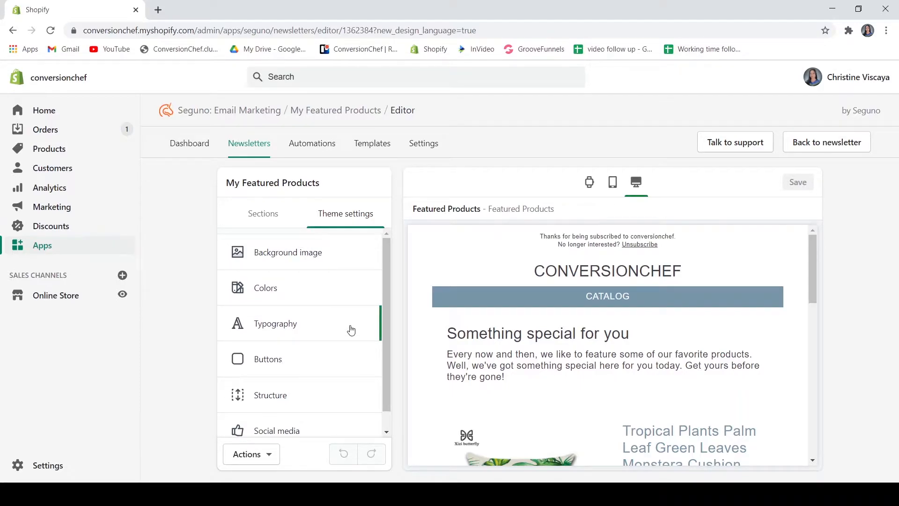
Step: Look over the remaining theme settings and the newsletter's list of sections in the editor
scroll(351, 330, down, 1)
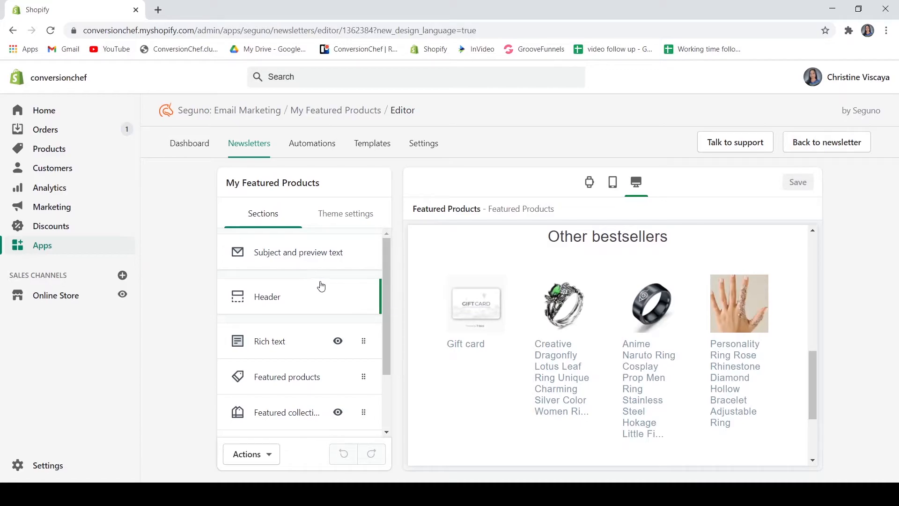
scroll(636, 382, up, 3)
scroll(636, 382, up, 3)
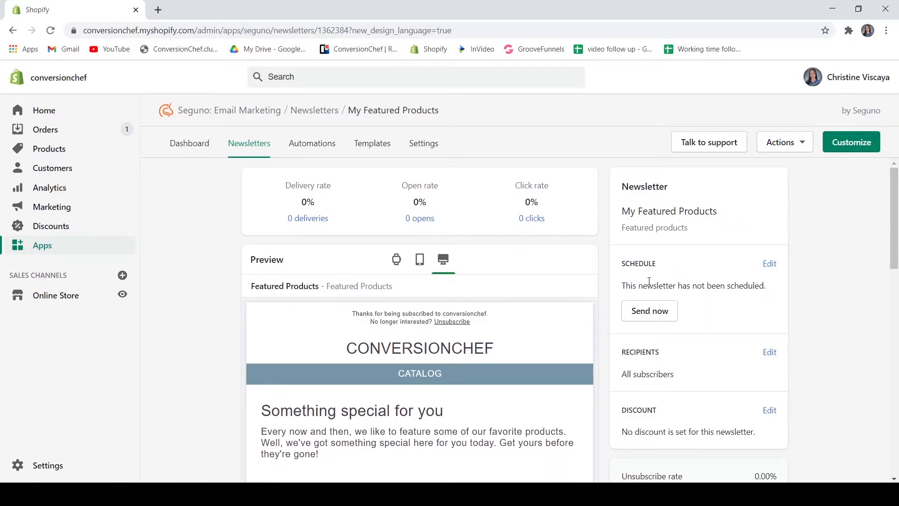
Step: Check the newsletter's delivery scheduling options without scheduling it, and look over its recipients, discount and rate details
click(770, 264)
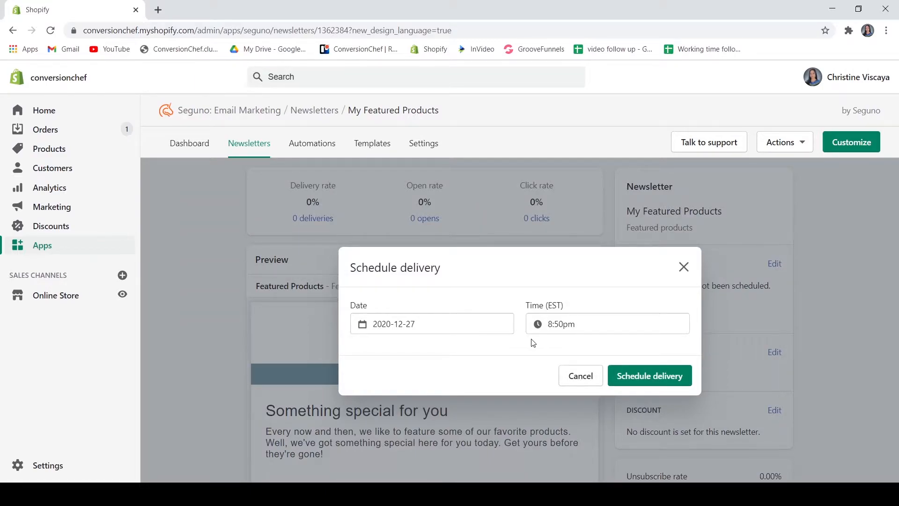
click(579, 374)
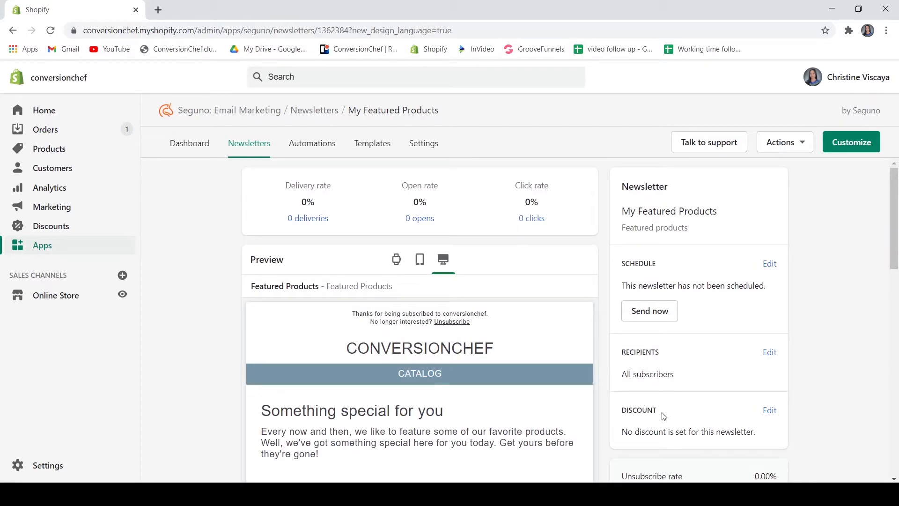
scroll(686, 416, down, 2)
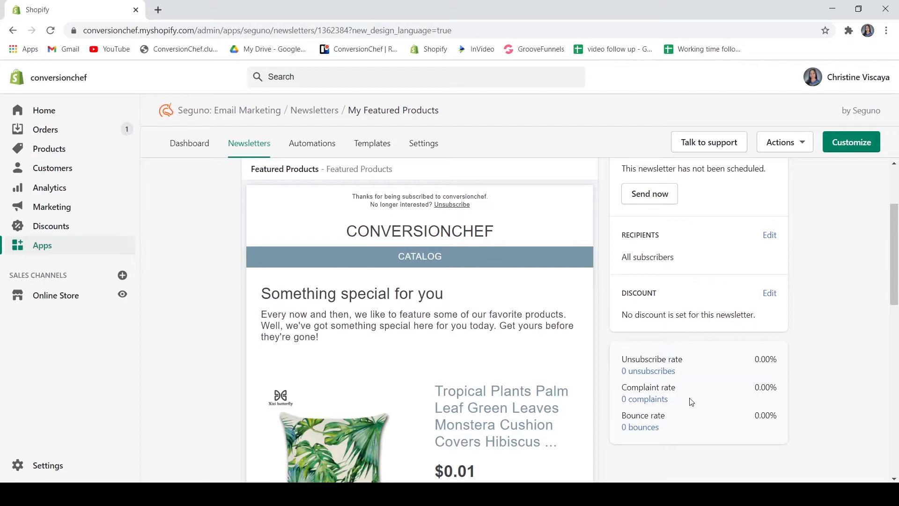
scroll(691, 401, up, 1)
scroll(691, 401, up, 1)
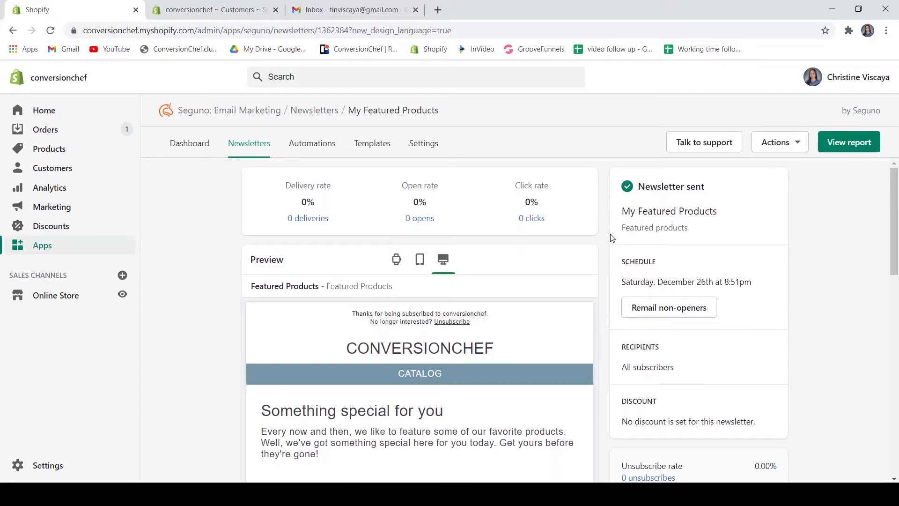
Step: Open the automations overview and look through the subscriber activity, commerce activity, tag-triggered and Kit Skills groups
click(311, 153)
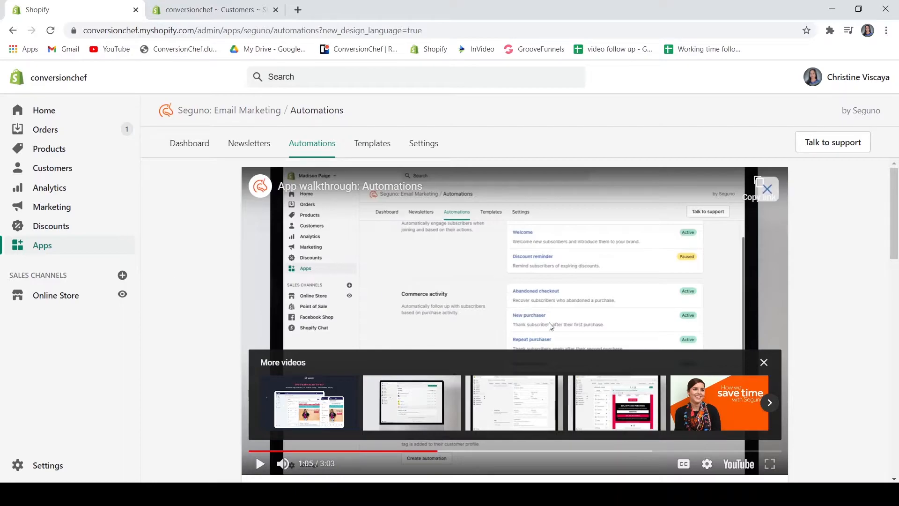
click(763, 363)
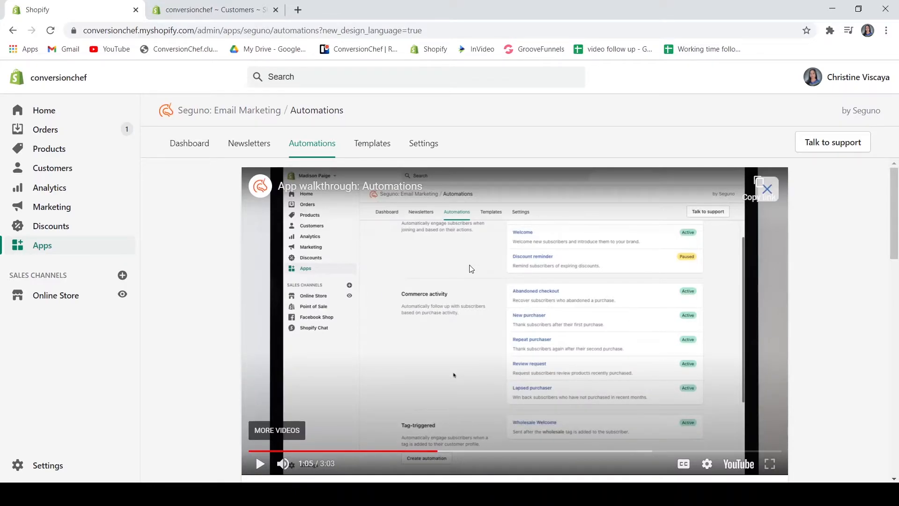
scroll(421, 267, down, 7)
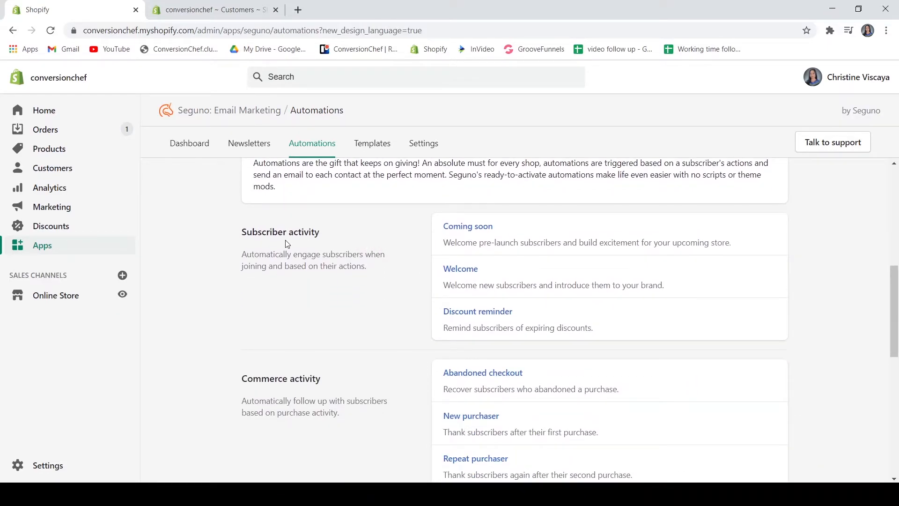
scroll(293, 248, down, 3)
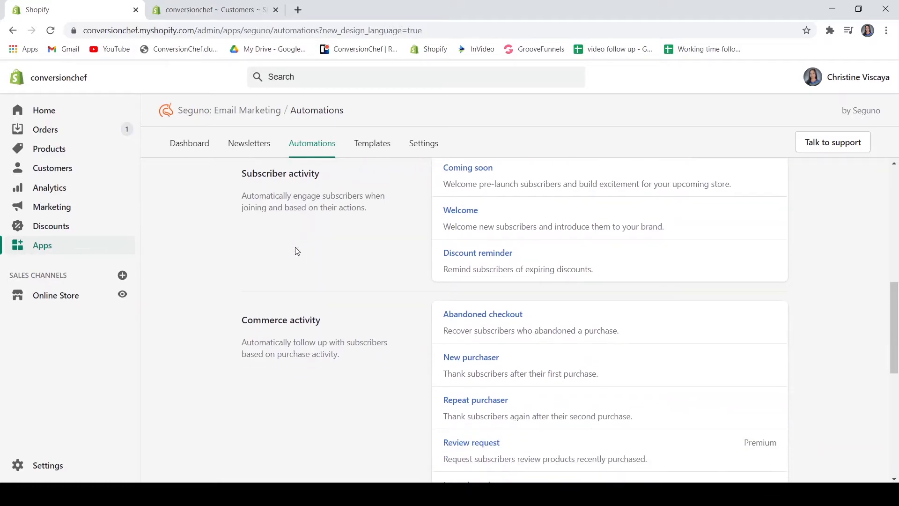
scroll(295, 247, up, 3)
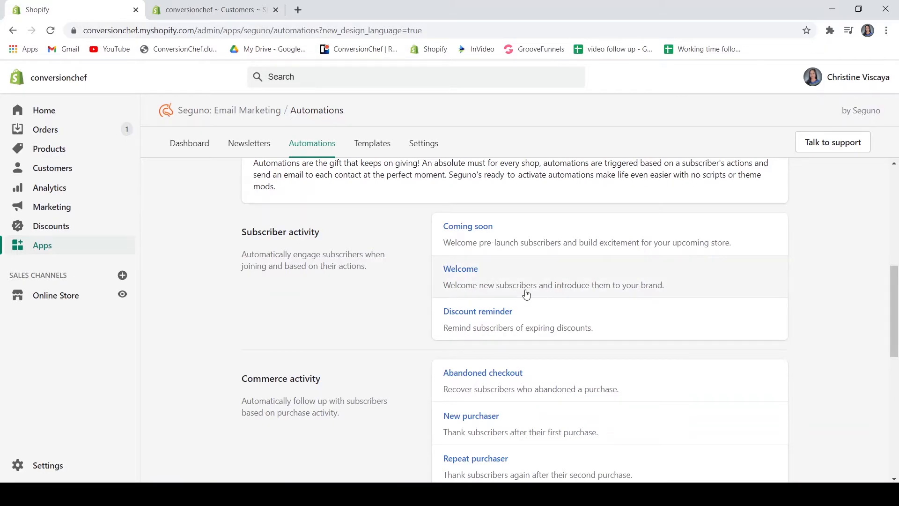
scroll(526, 293, down, 1)
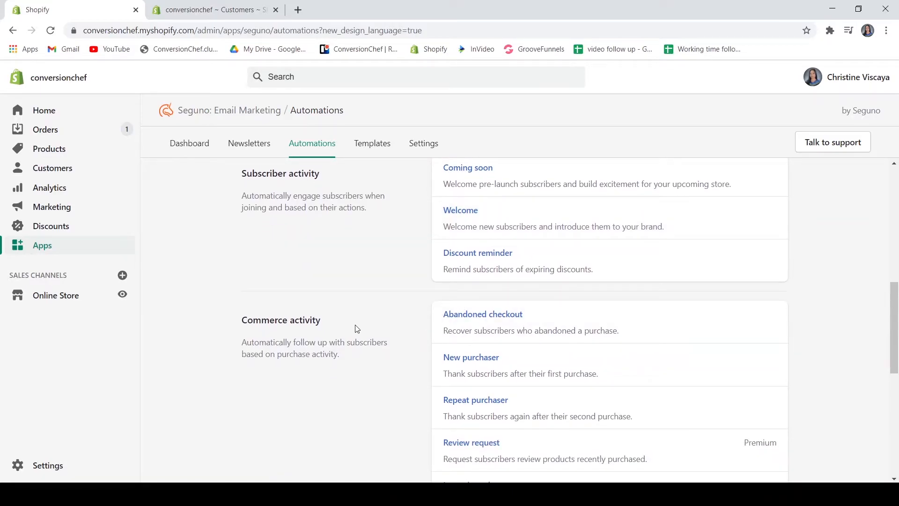
scroll(634, 340, down, 5)
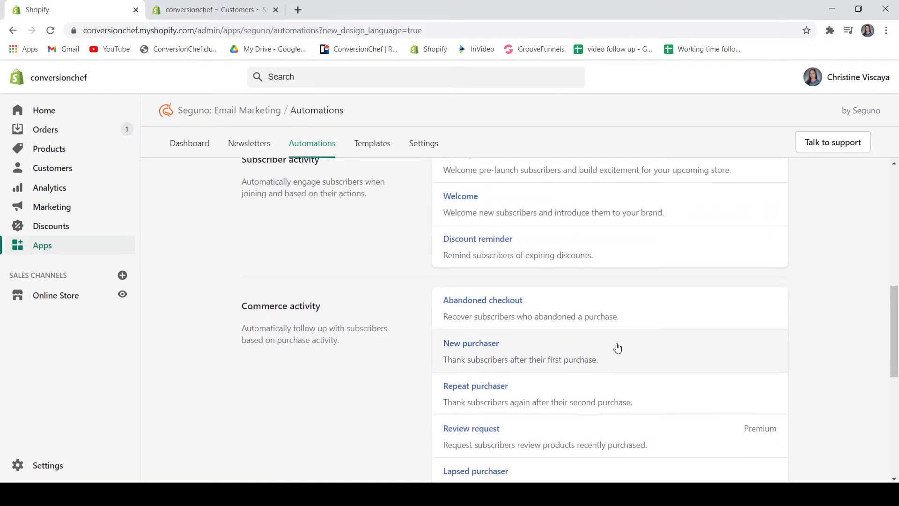
scroll(561, 352, up, 2)
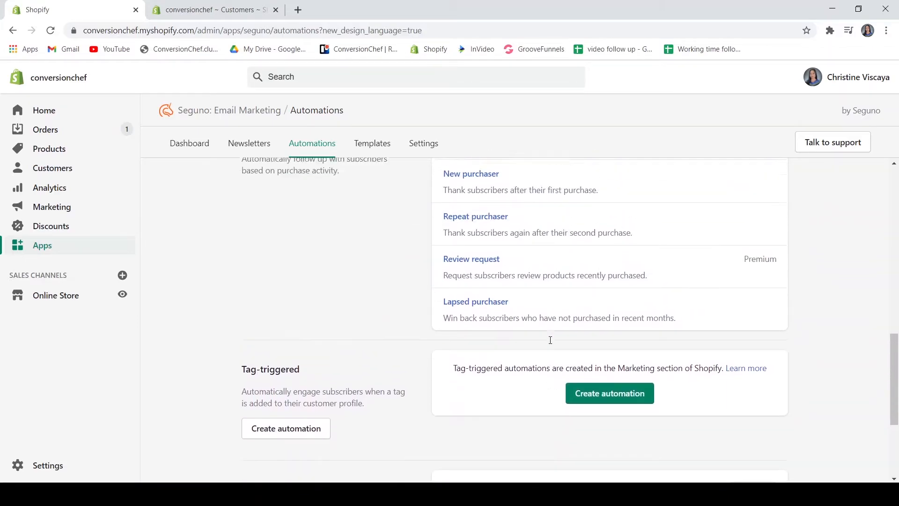
scroll(387, 371, down, 2)
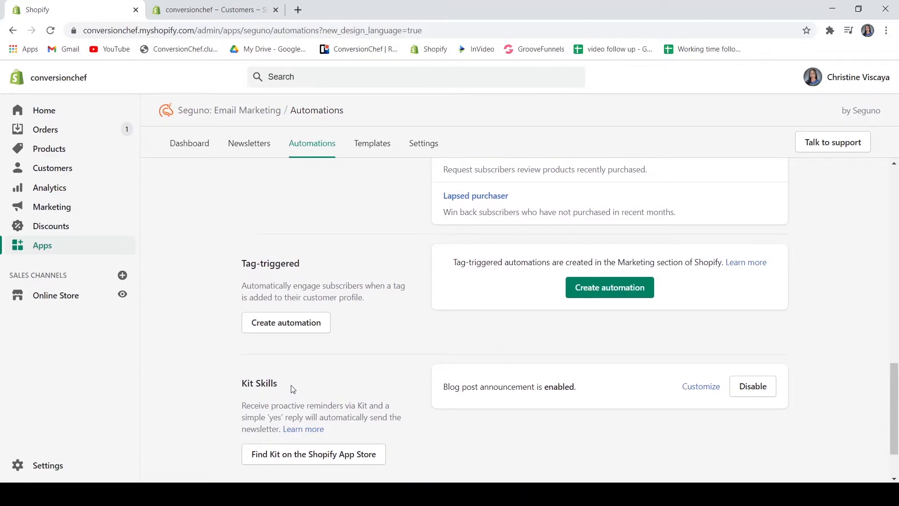
scroll(295, 381, up, 5)
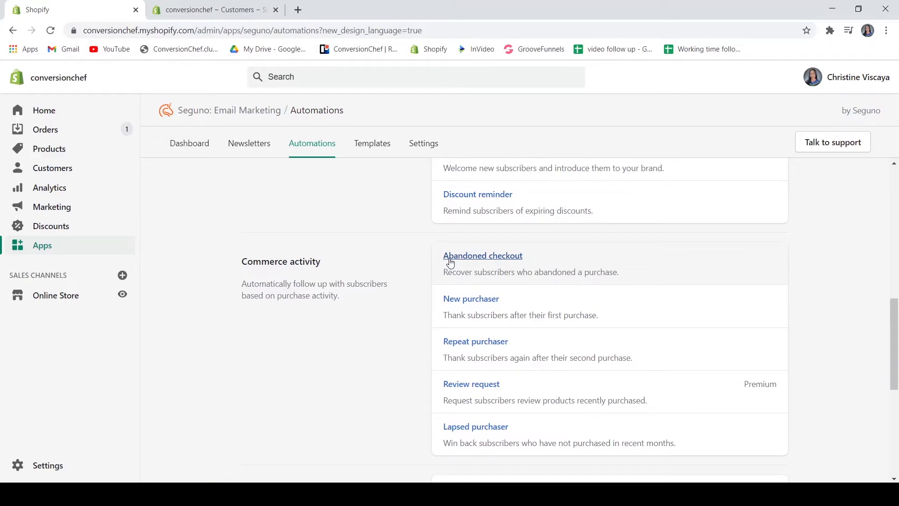
Step: Open the Abandoned checkout automation and activate it
click(491, 262)
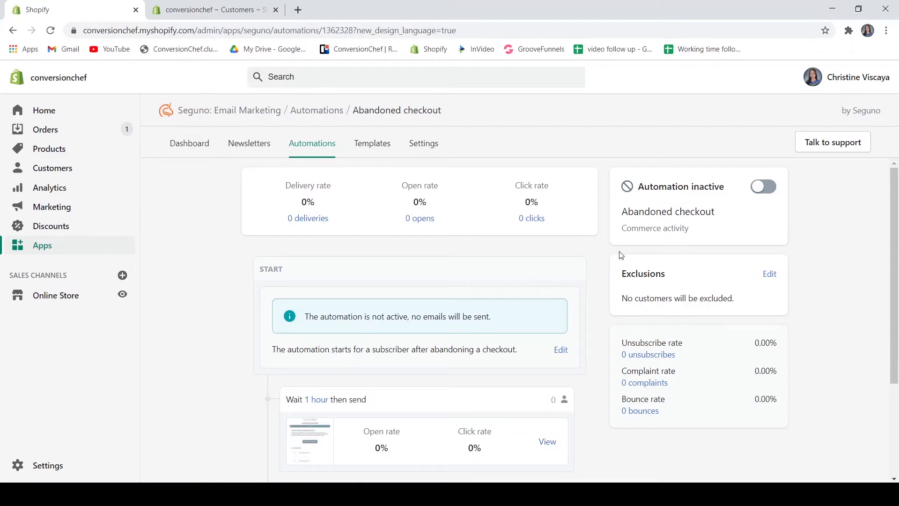
click(764, 188)
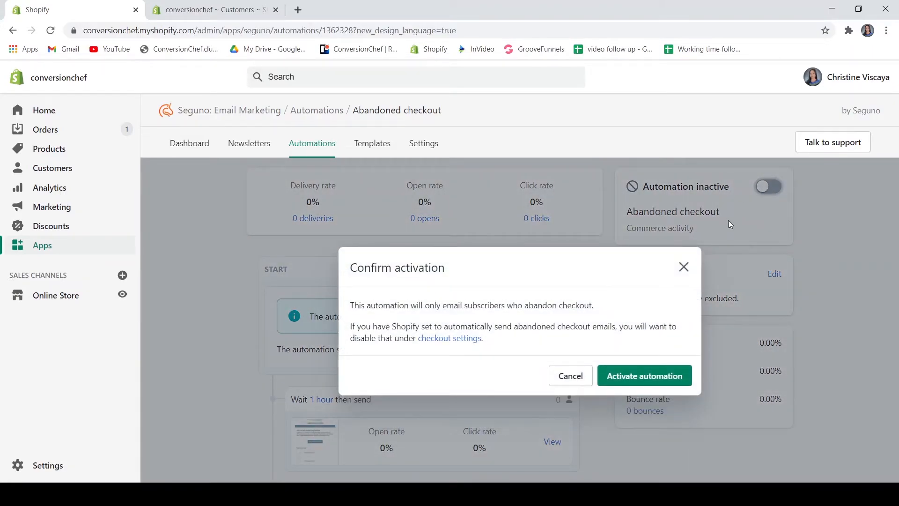
click(652, 374)
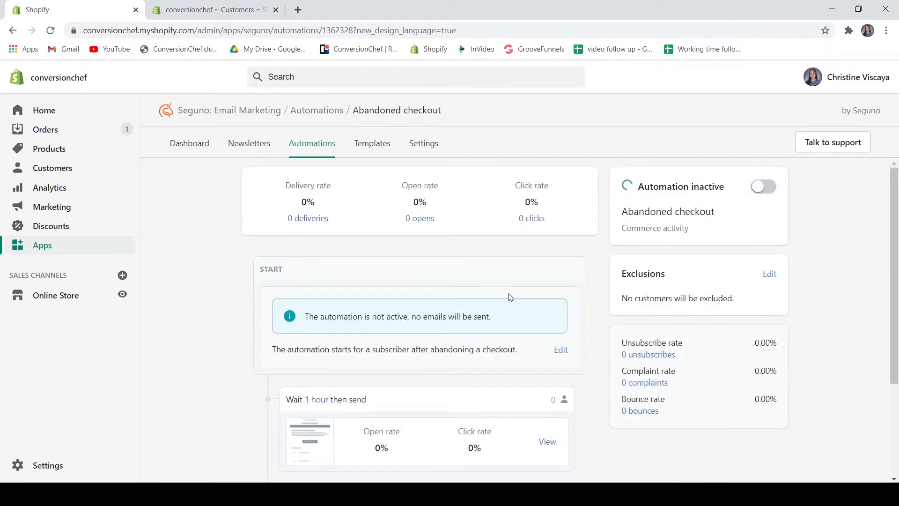
Step: Examine the Abandoned checkout automation's flow and its start options, leaving them unchanged
scroll(372, 258, down, 1)
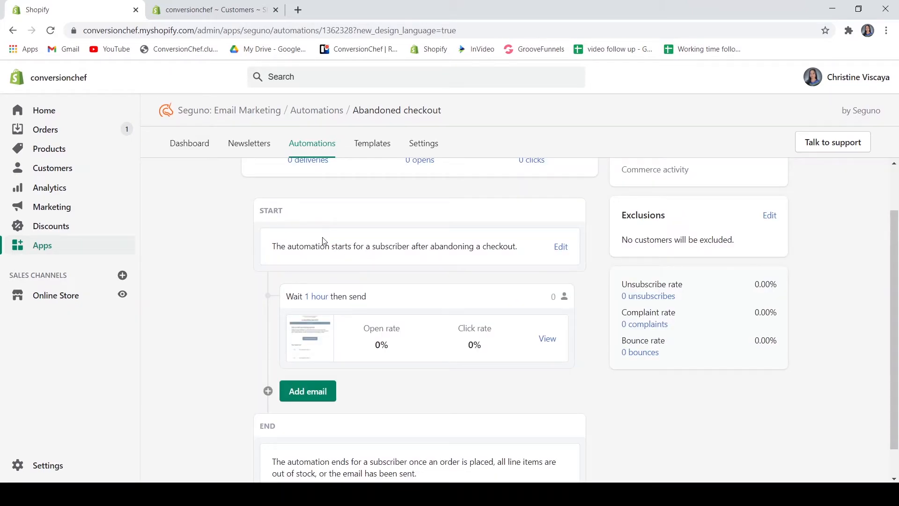
scroll(330, 251, down, 1)
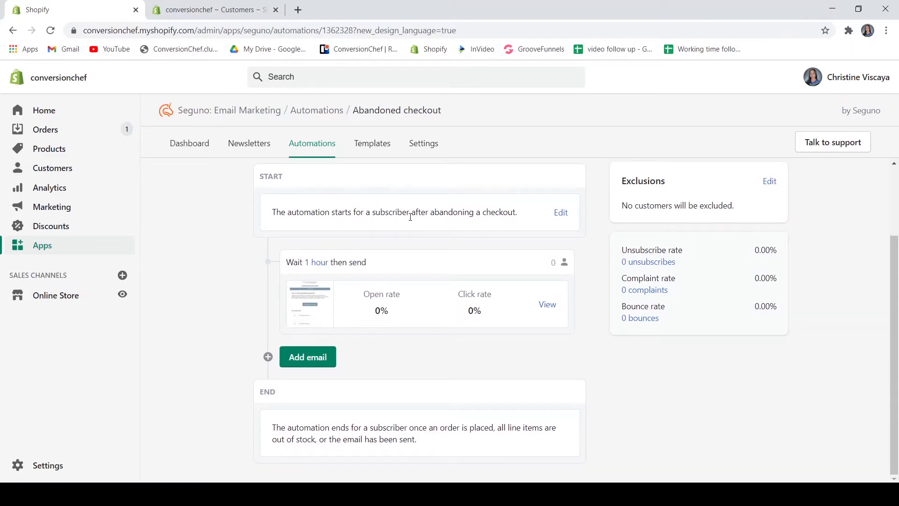
click(566, 213)
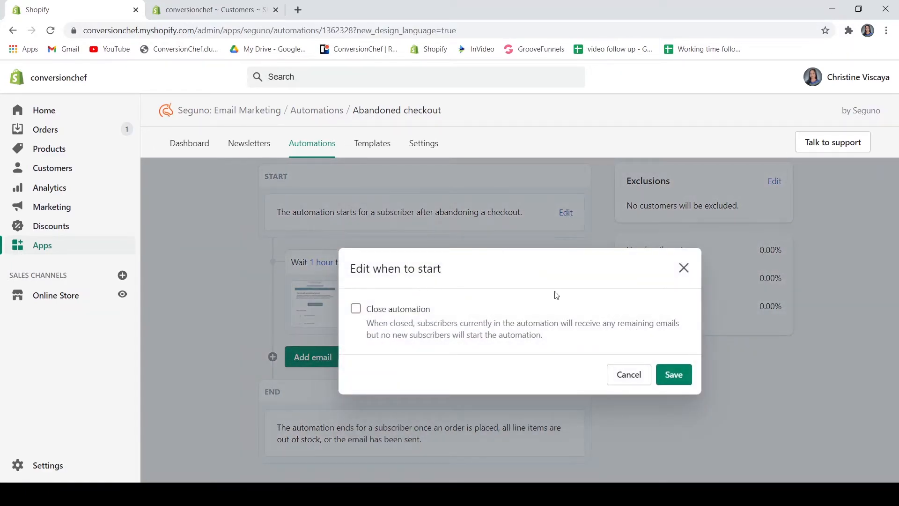
click(682, 269)
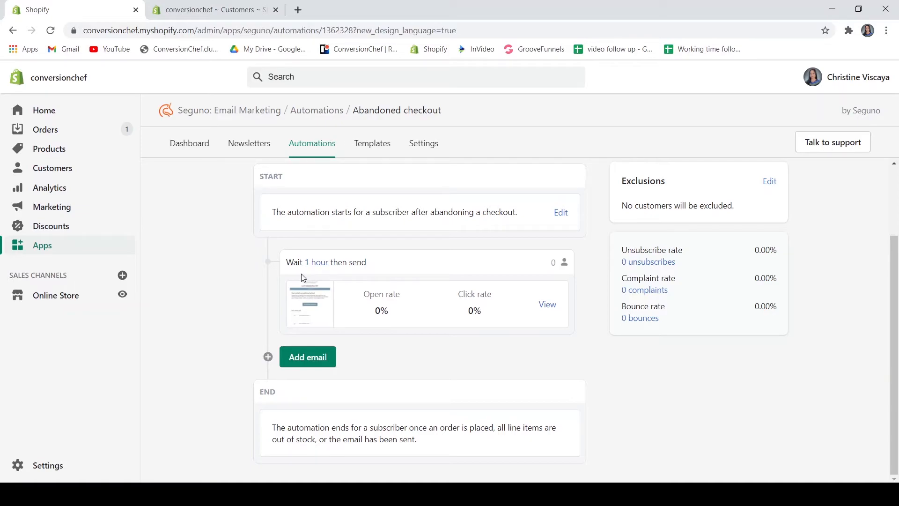
Step: Set the delay before the abandoned checkout email to a custom 1 hour, trying the minutes unit first, and save it
click(314, 262)
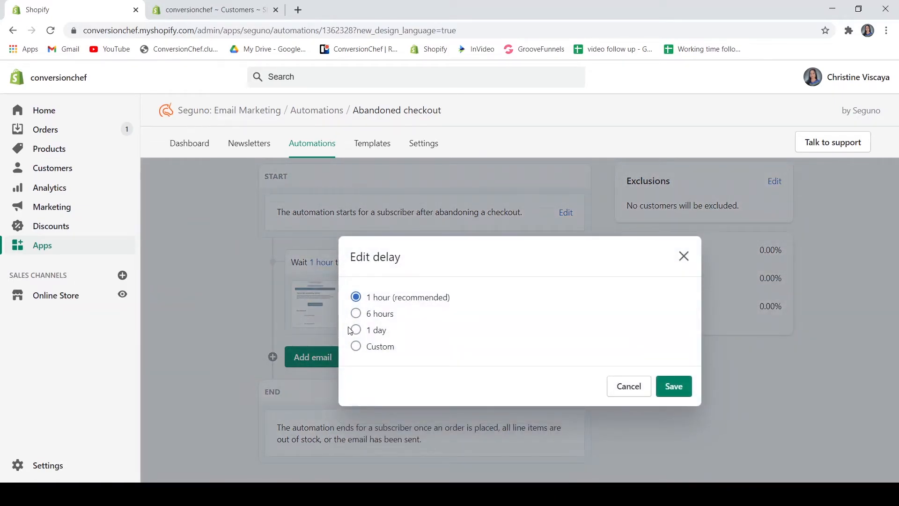
click(357, 347)
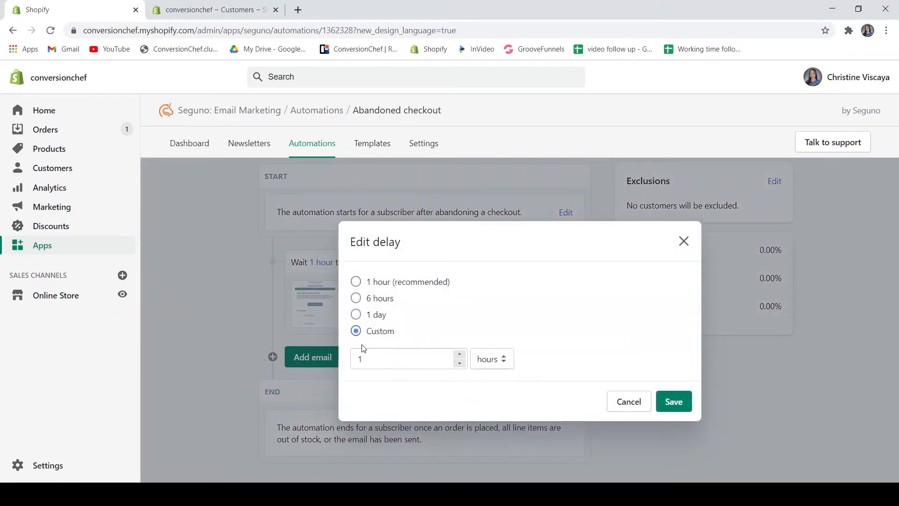
click(498, 365)
click(478, 372)
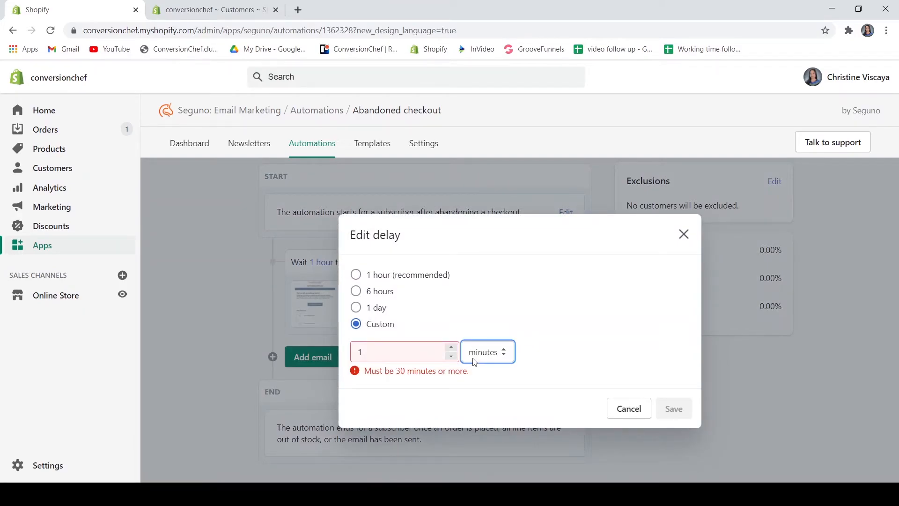
click(482, 309)
click(493, 355)
key(Down)
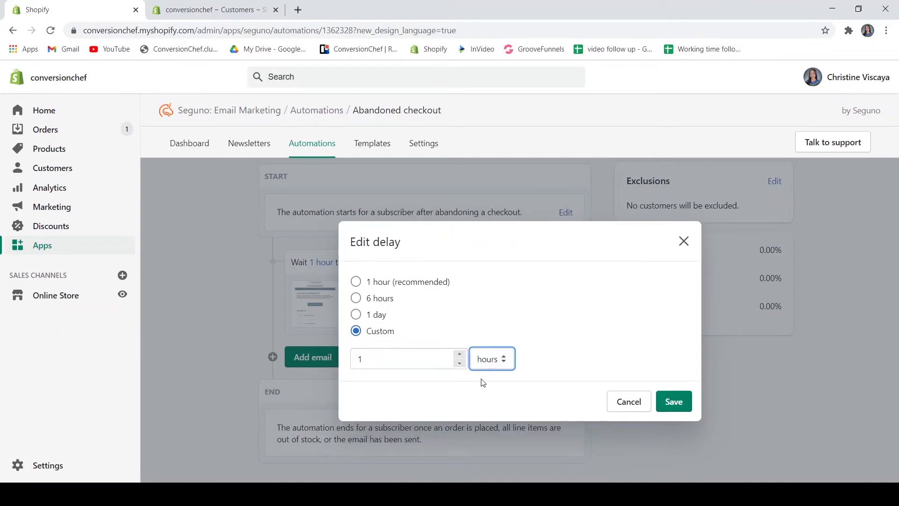
click(674, 400)
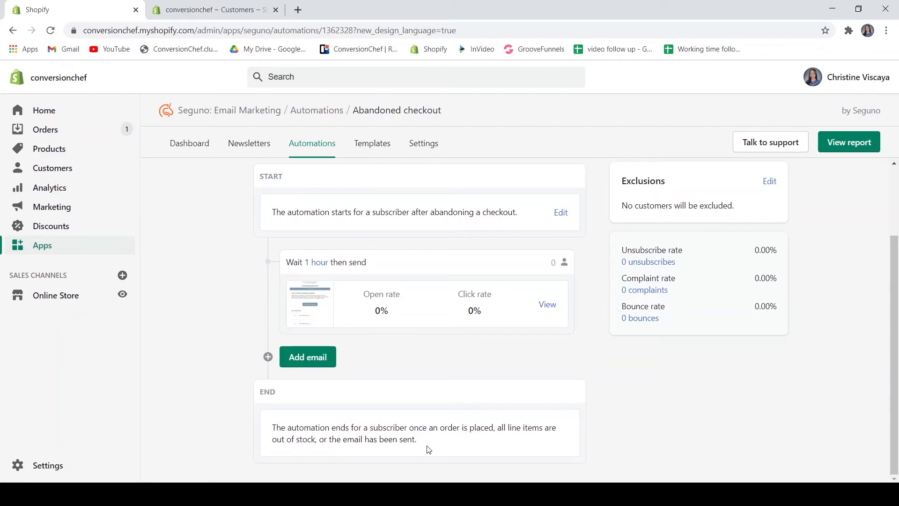
Step: Review the Abandoned checkout automation's status and flow, and look through the full automations overview down to Kit Skills
scroll(425, 449, up, 2)
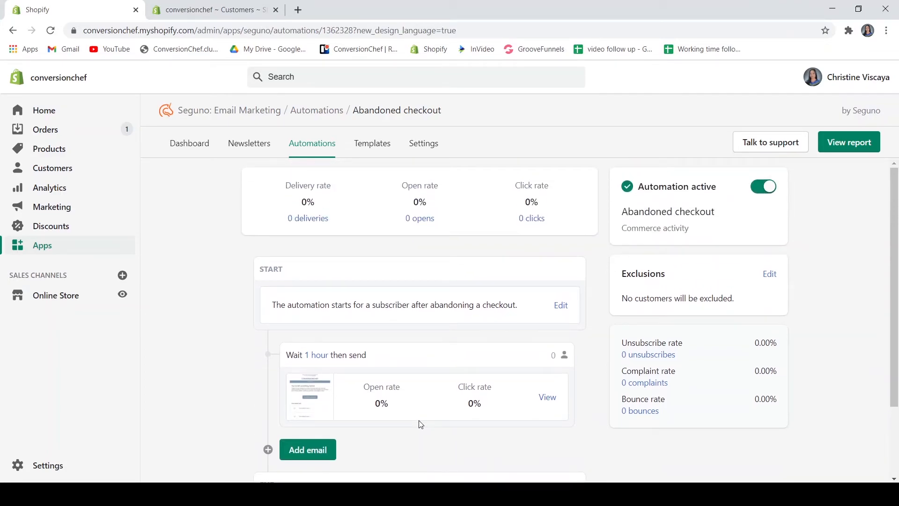
scroll(470, 399, down, 2)
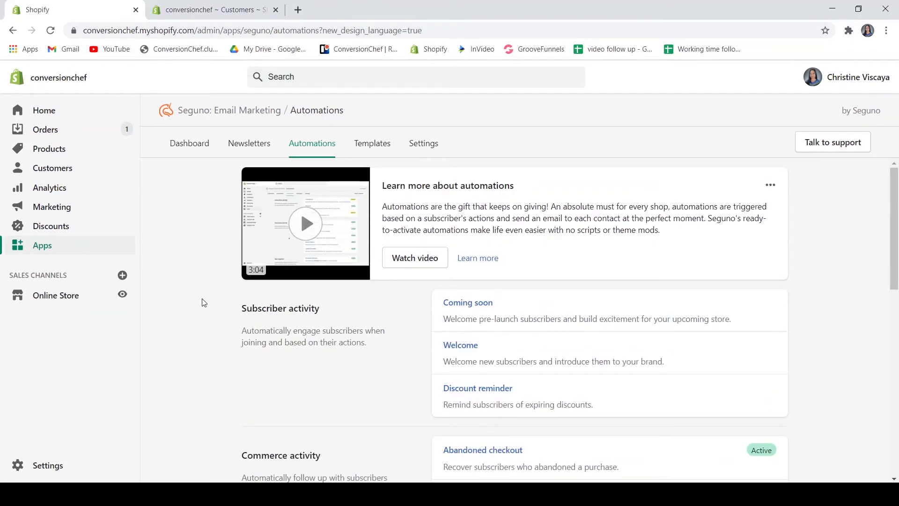
scroll(205, 303, down, 3)
scroll(213, 300, down, 2)
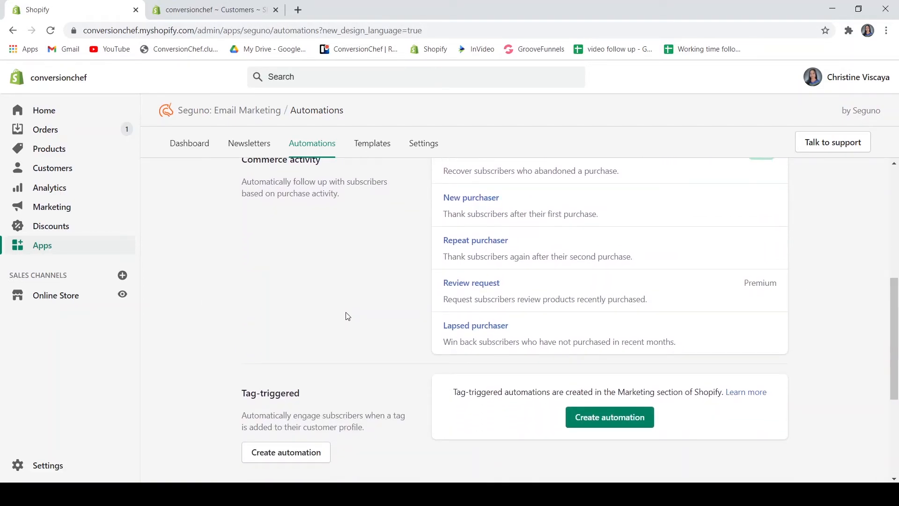
scroll(359, 314, down, 4)
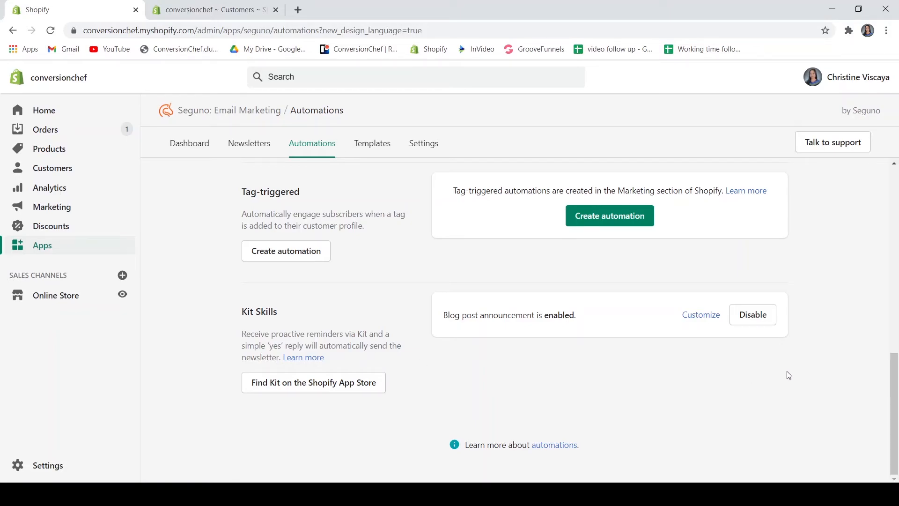
scroll(796, 371, up, 1)
scroll(800, 370, up, 1)
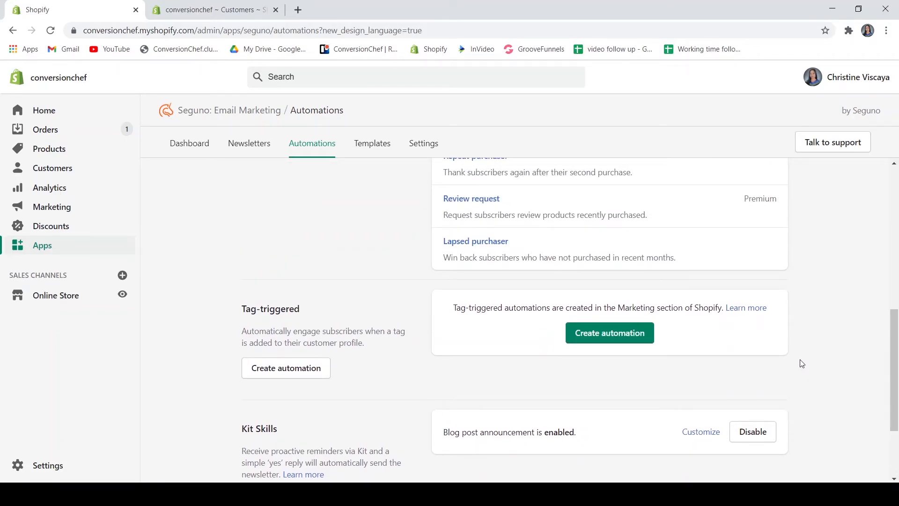
scroll(801, 364, up, 1)
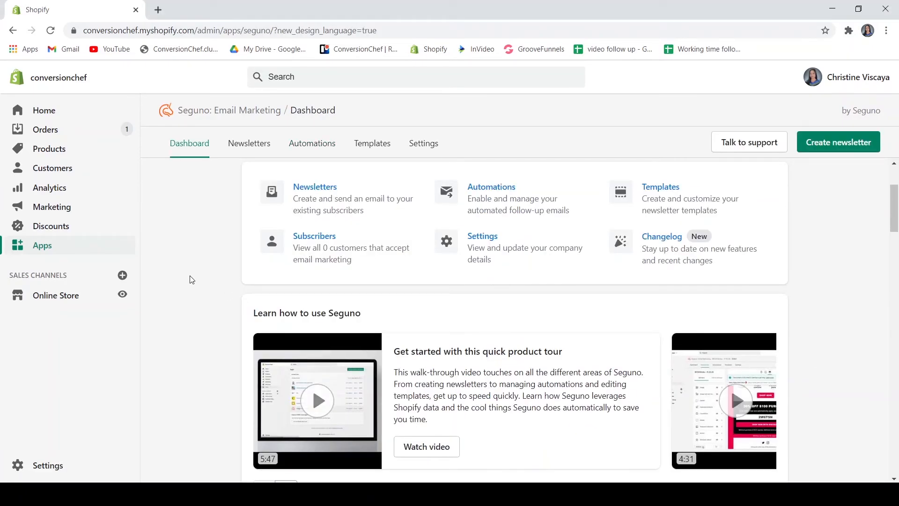